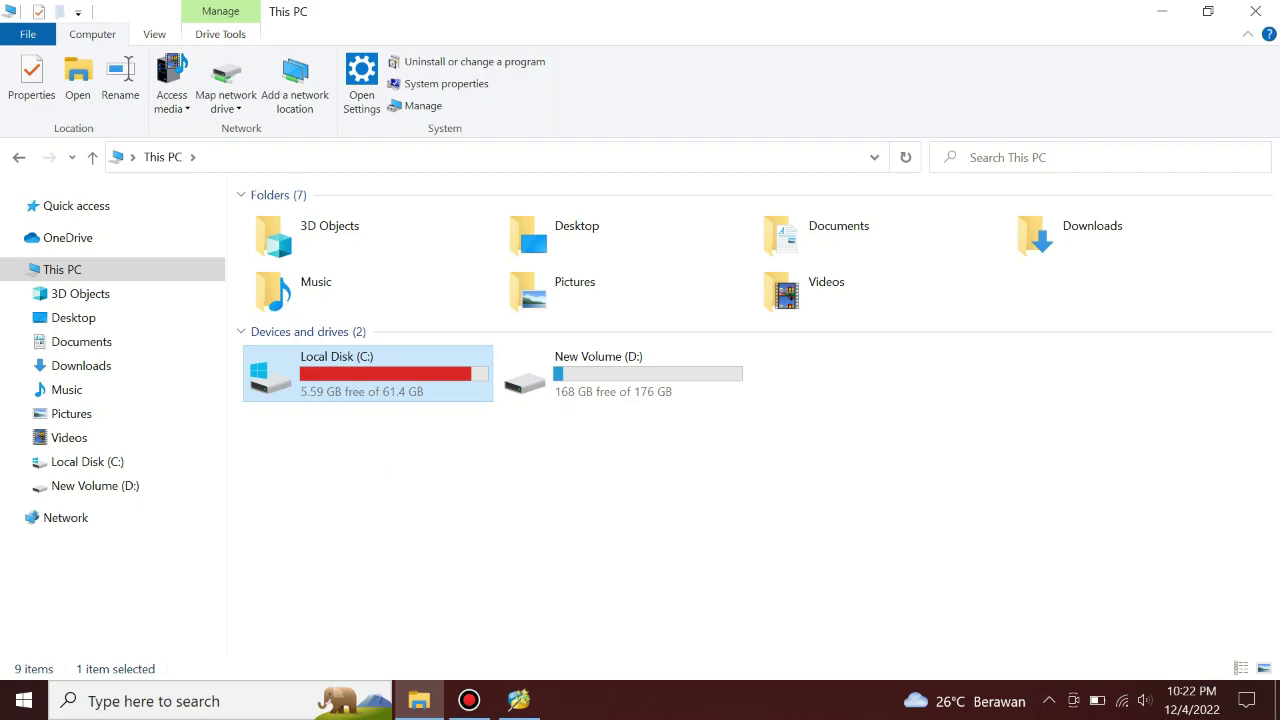
# - Compare the used and free space of Local Disk (C:) and New Volume (D:), and close the This PC window
pyautogui.click(621, 373)
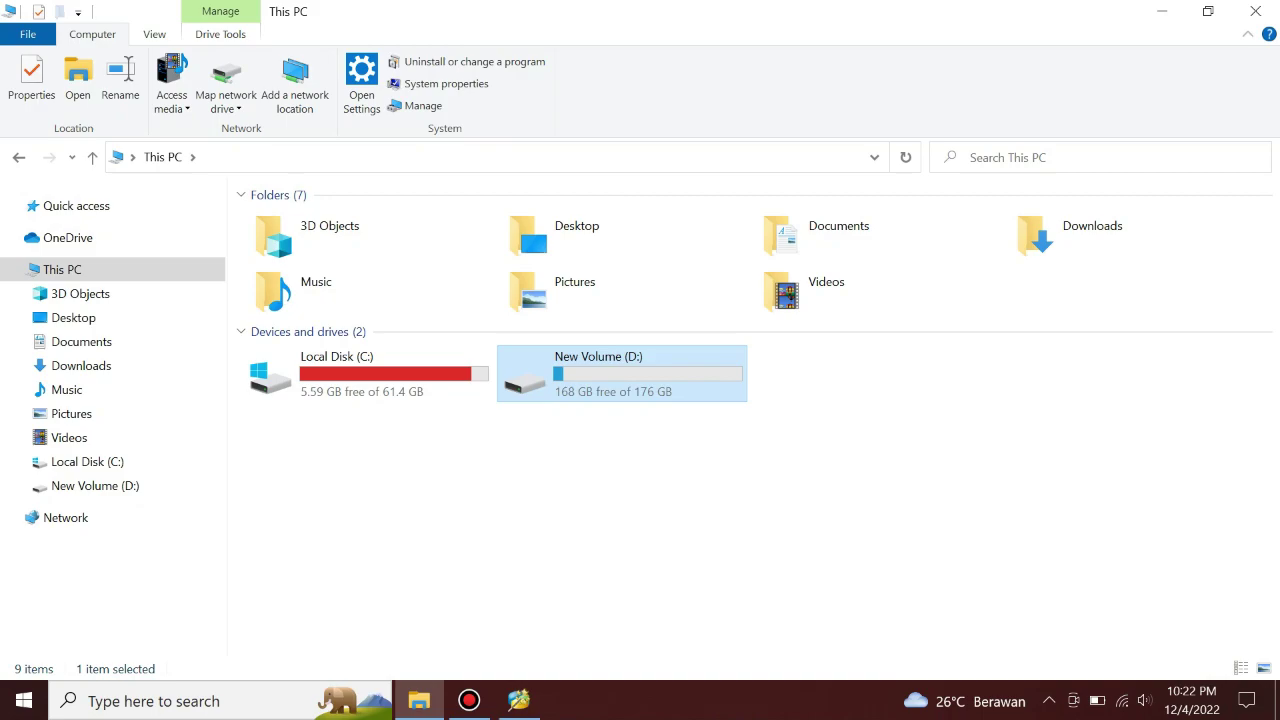
pyautogui.press('Escape')
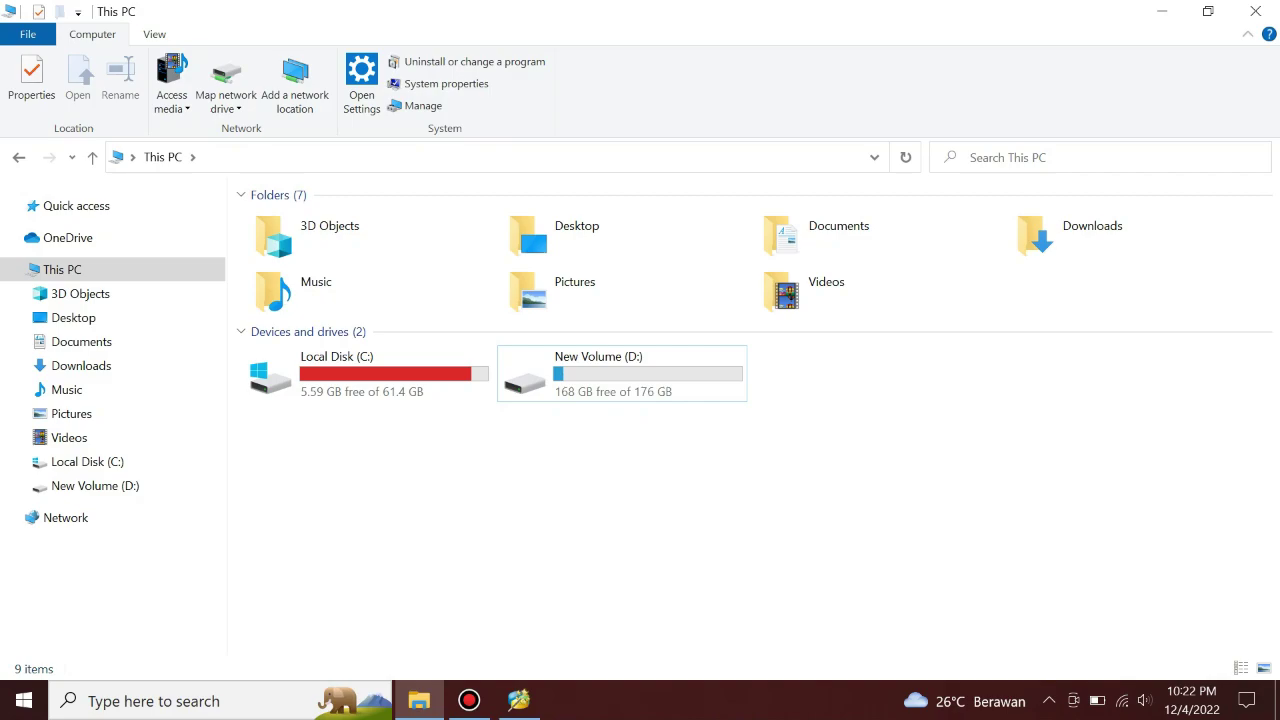
pyautogui.press('Left')
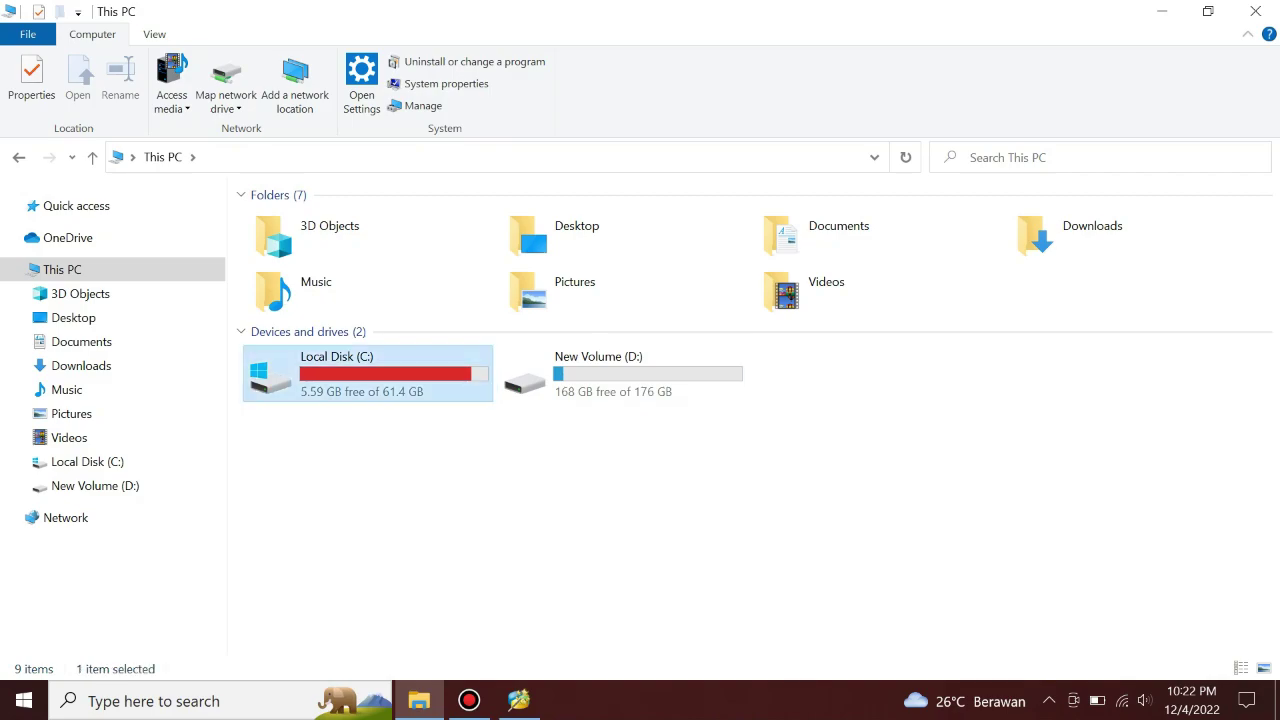
pyautogui.hotkey('ctrl', 'space')
pyautogui.hotkey('ctrl', 'space')
pyautogui.hotkey('ctrl', 'space')
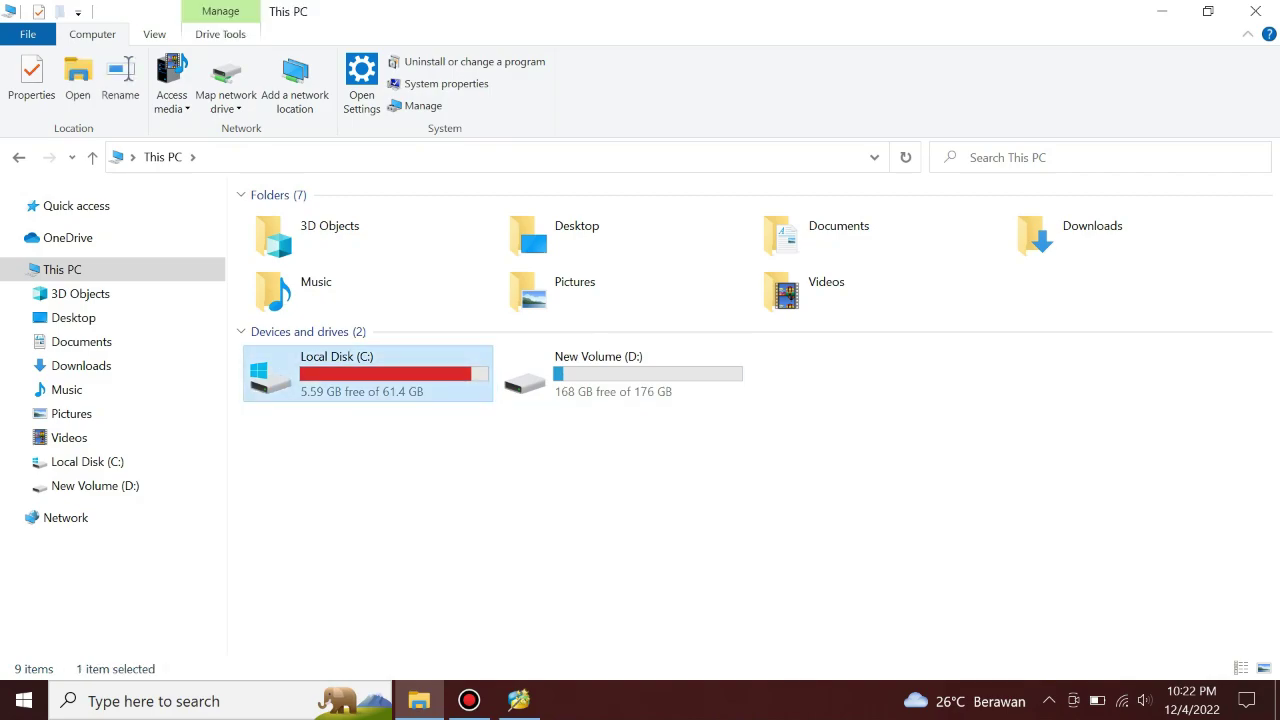
pyautogui.press('Right')
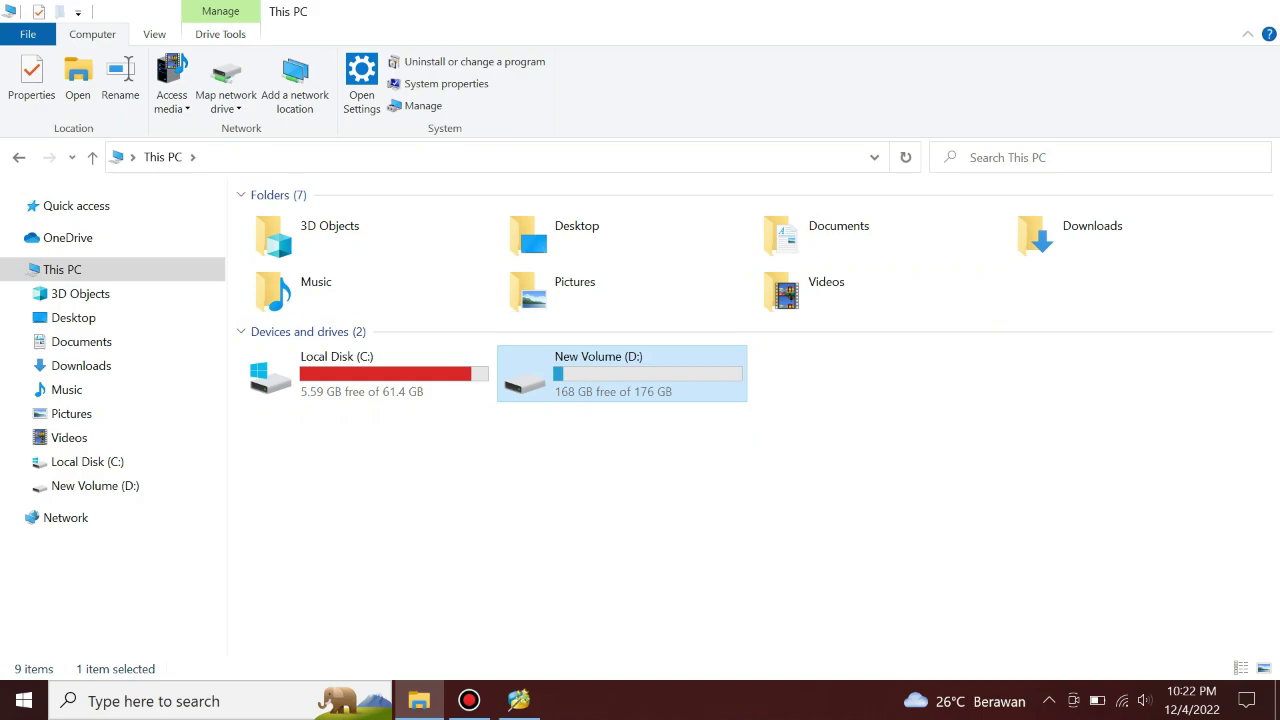
pyautogui.hotkey('alt', 'F4')
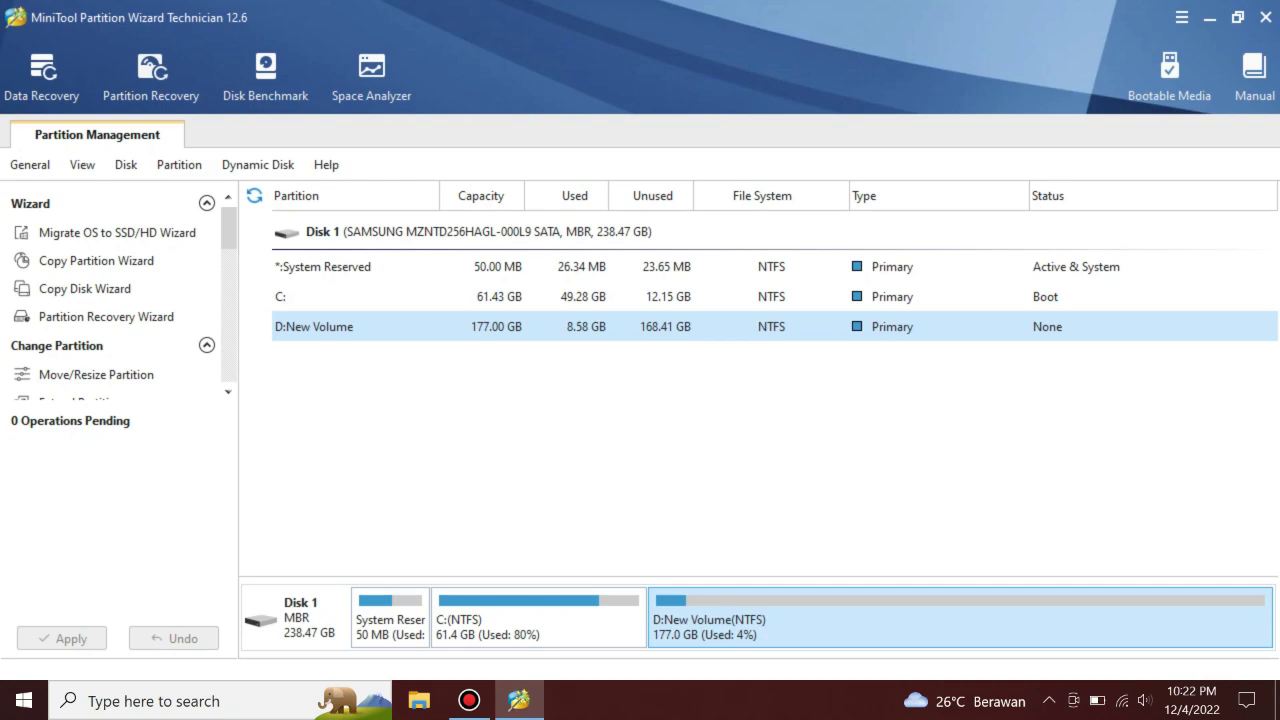
# - Shrink partition D: New Volume to about 125.79 GB, with about 0.40 GB unallocated space before it and 50.80 GB after it
pyautogui.click(480, 296)
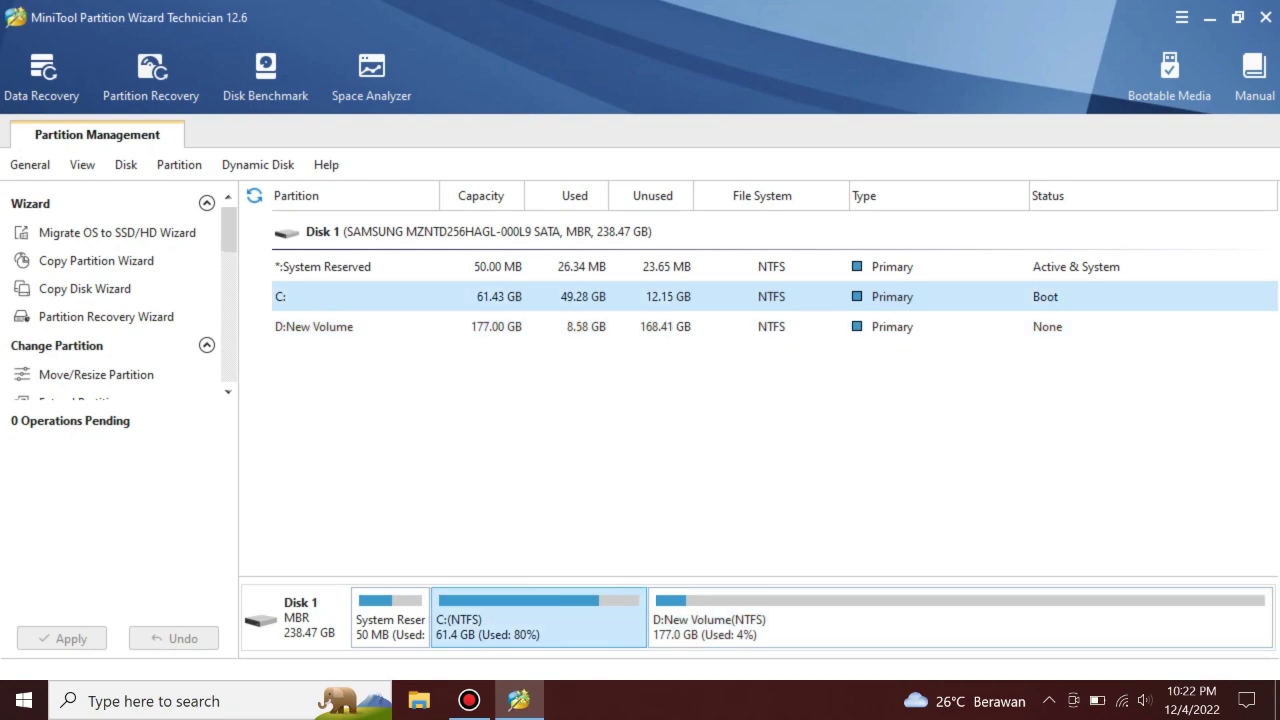
pyautogui.click(480, 326)
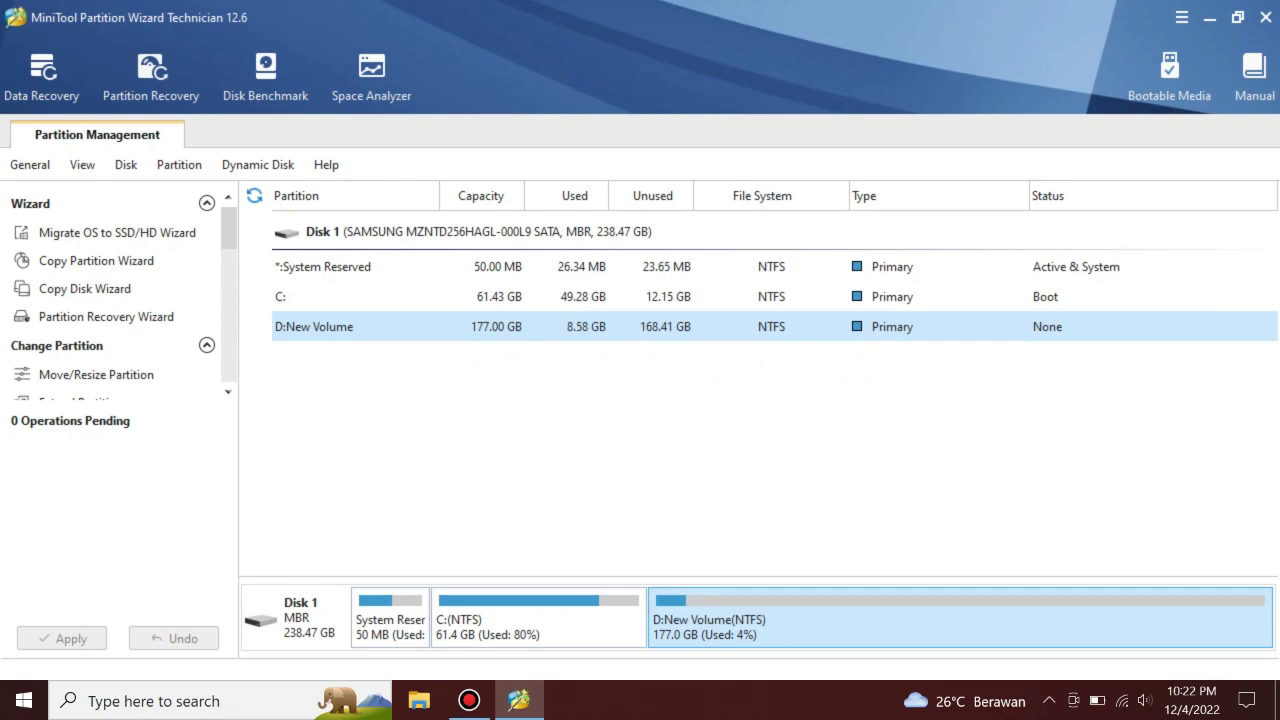
pyautogui.scroll(-2, 228, 230)
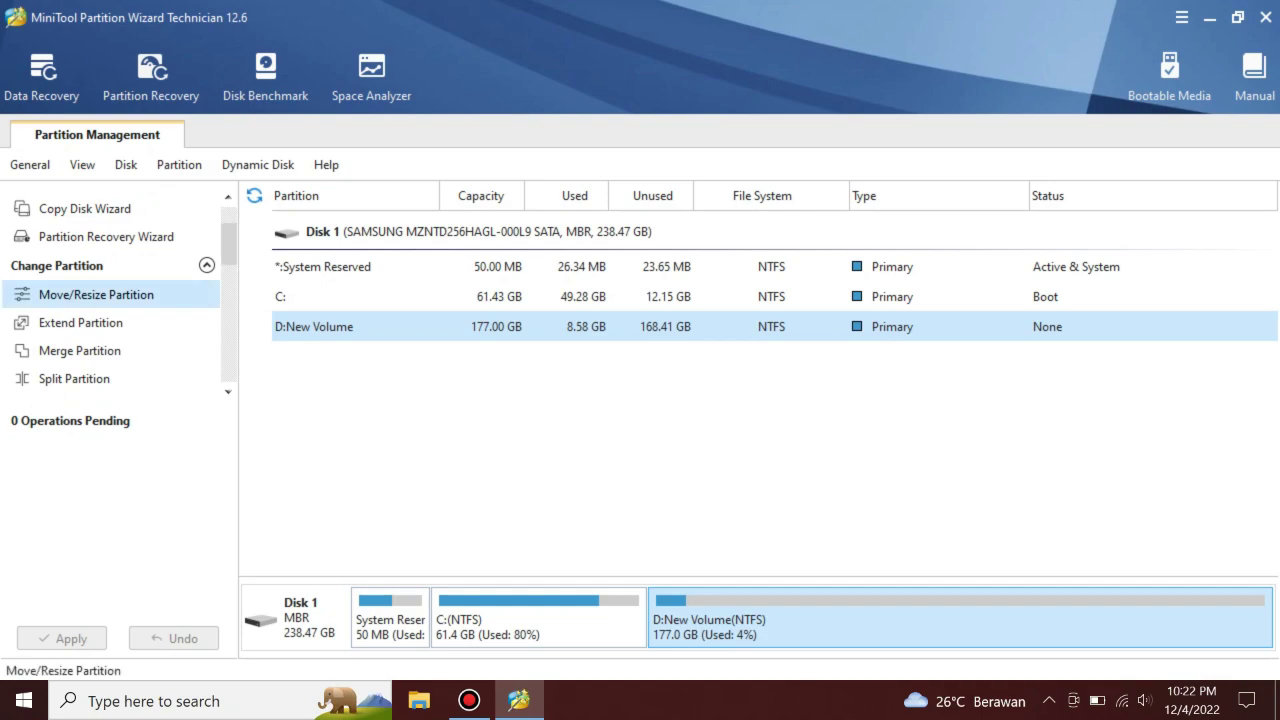
pyautogui.click(96, 294)
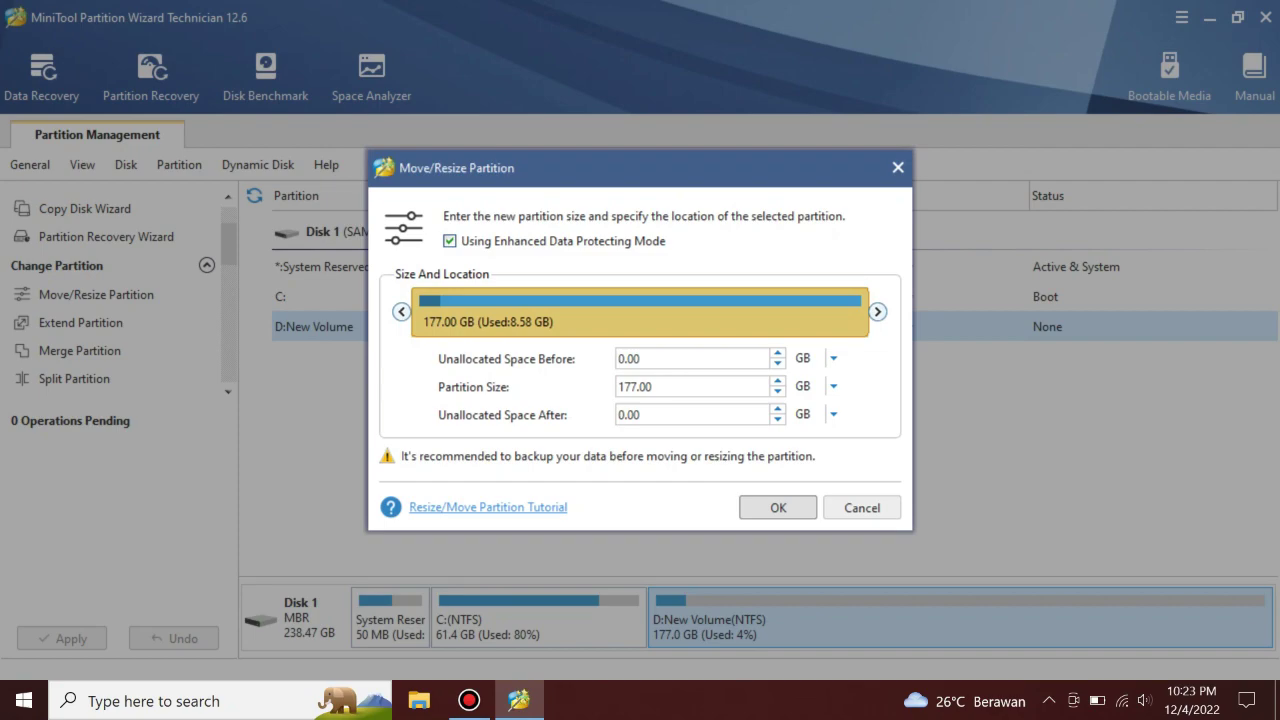
pyautogui.moveTo(877, 311); pyautogui.dragTo(864, 311)
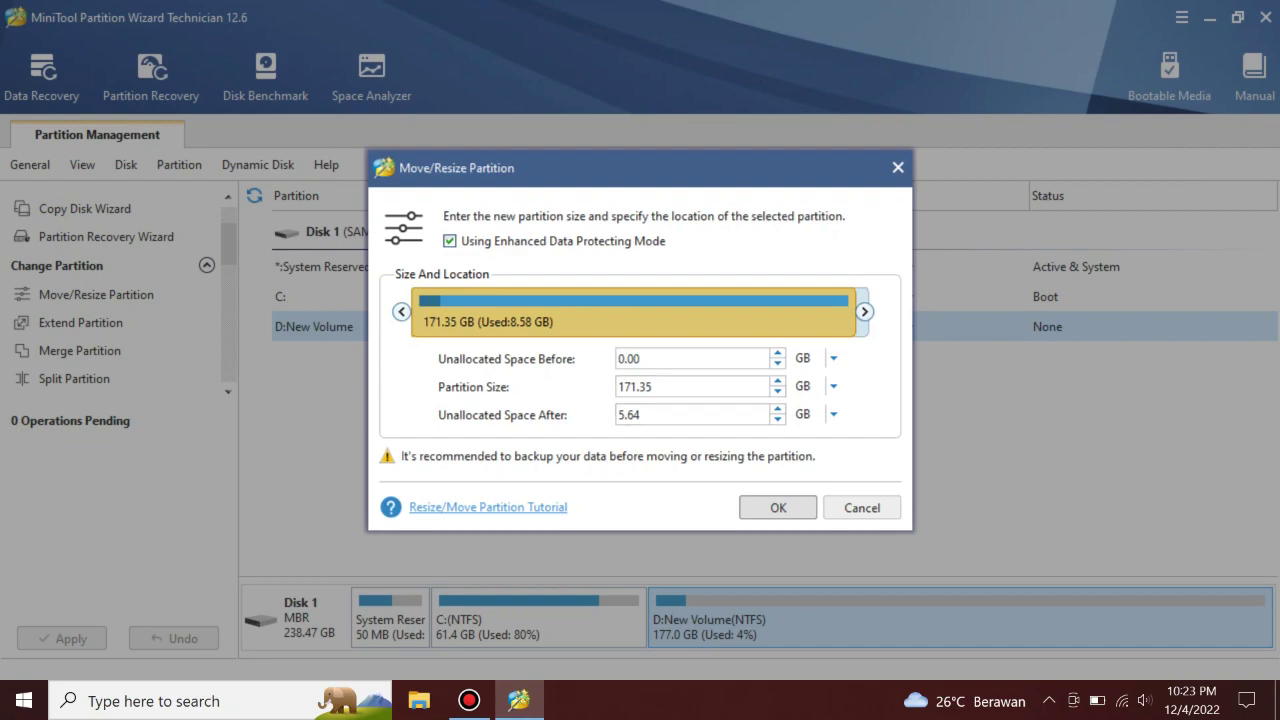
pyautogui.moveTo(864, 311); pyautogui.dragTo(751, 311)
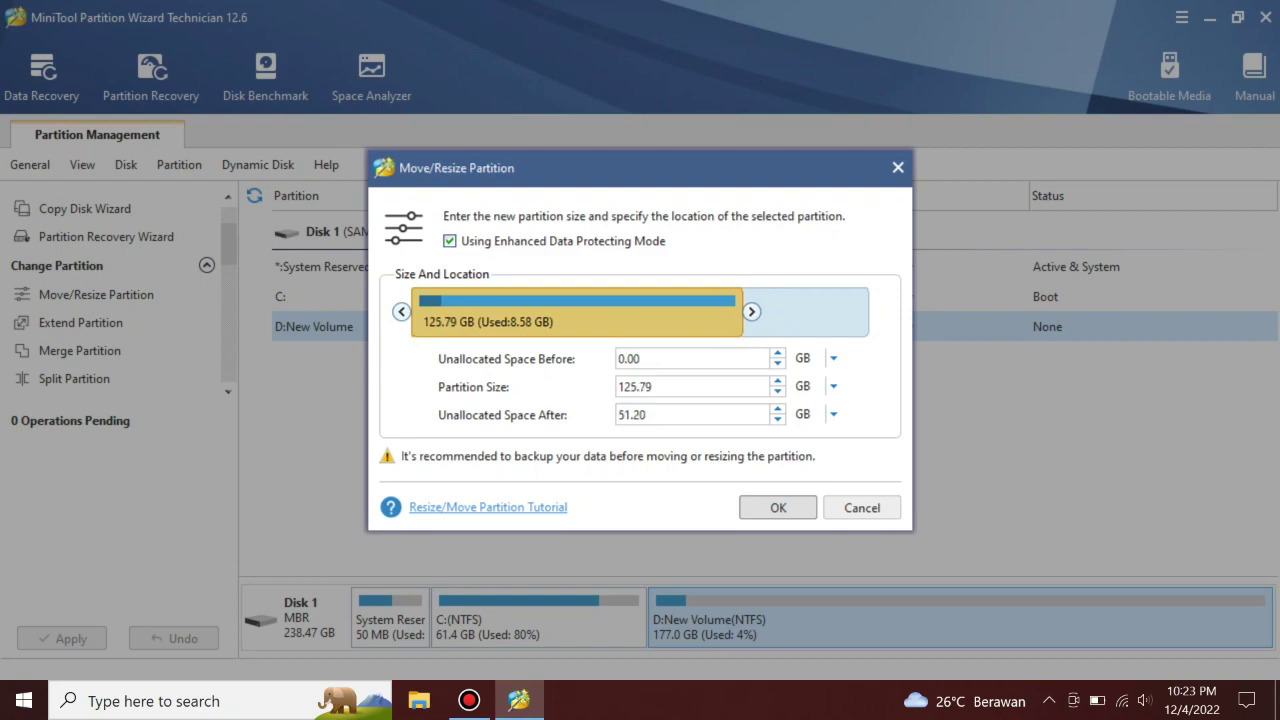
pyautogui.moveTo(577, 311); pyautogui.dragTo(578, 311)
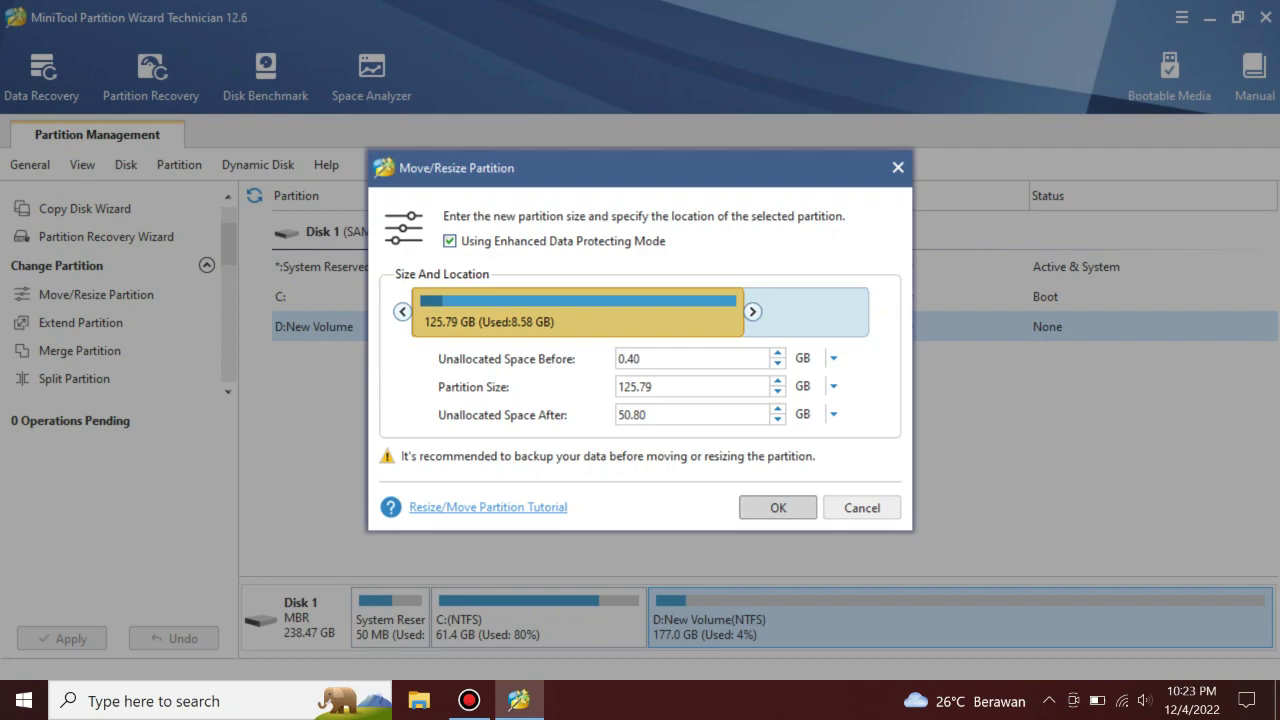
pyautogui.click(778, 507)
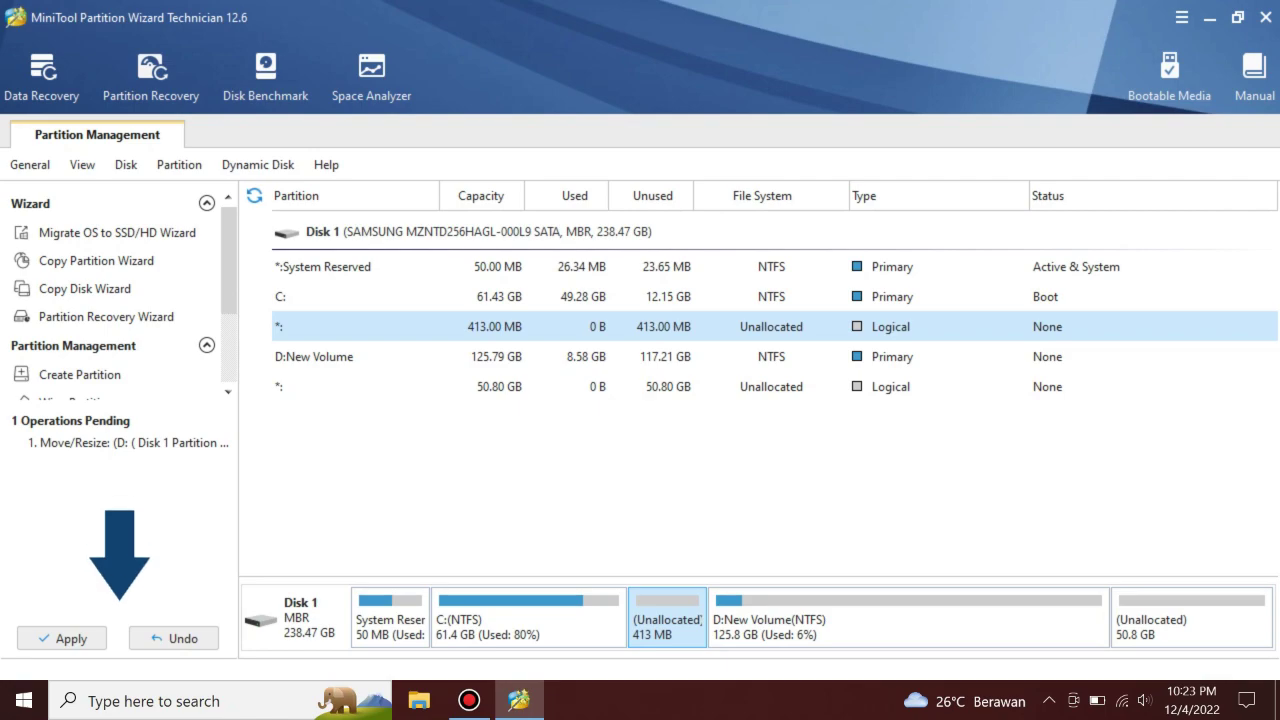
# - Extend partition C: with the full 50.40 GB of unallocated space and apply all pending changes
pyautogui.click(771, 386)
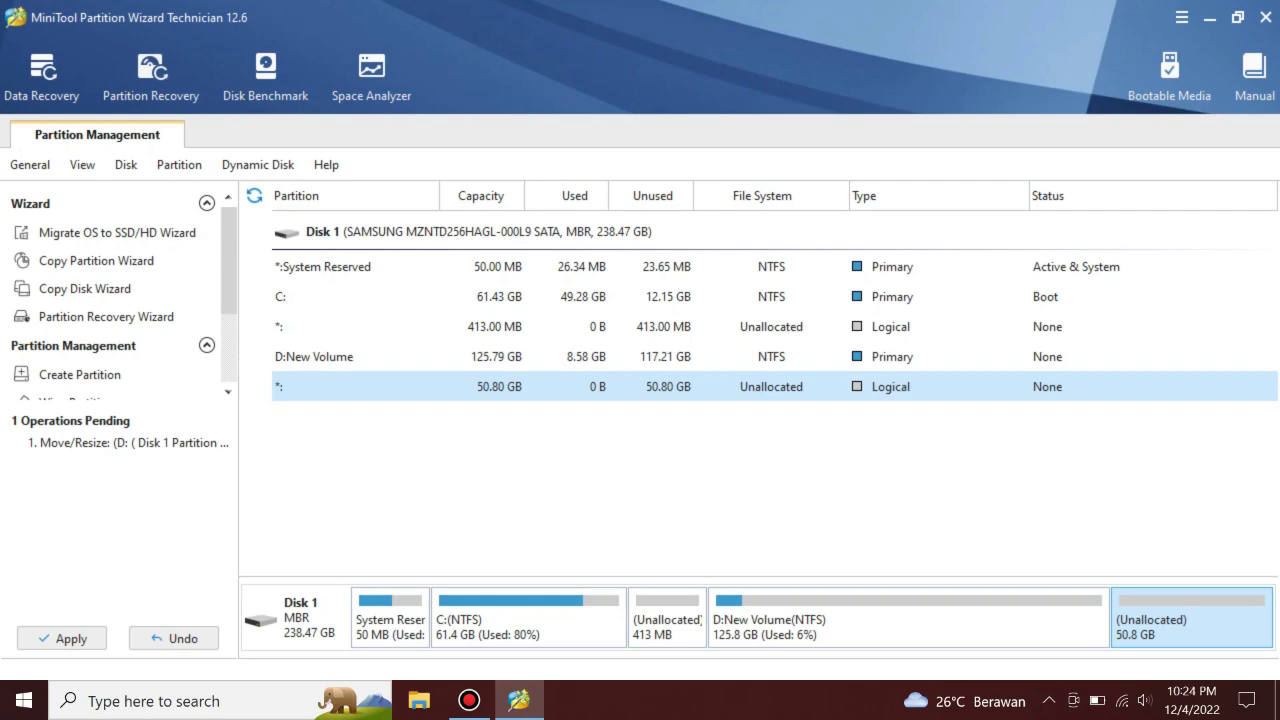
pyautogui.click(528, 617)
pyautogui.click(1191, 617)
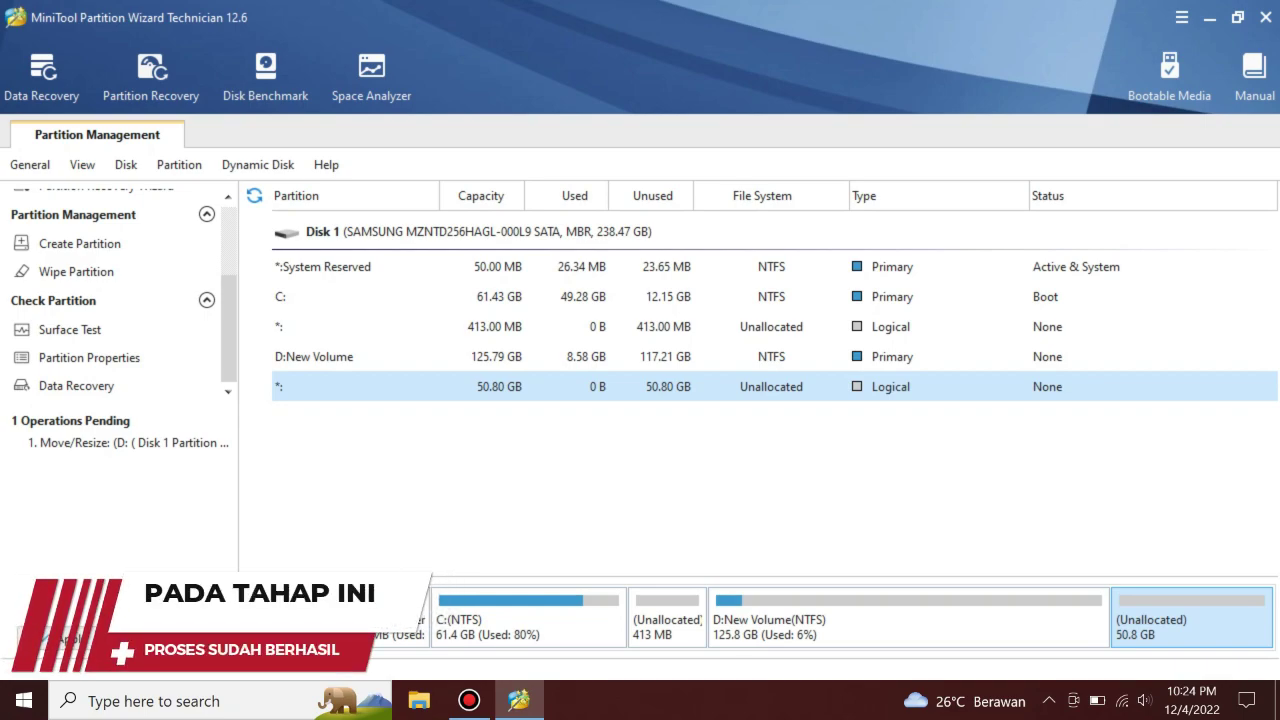
pyautogui.click(560, 296)
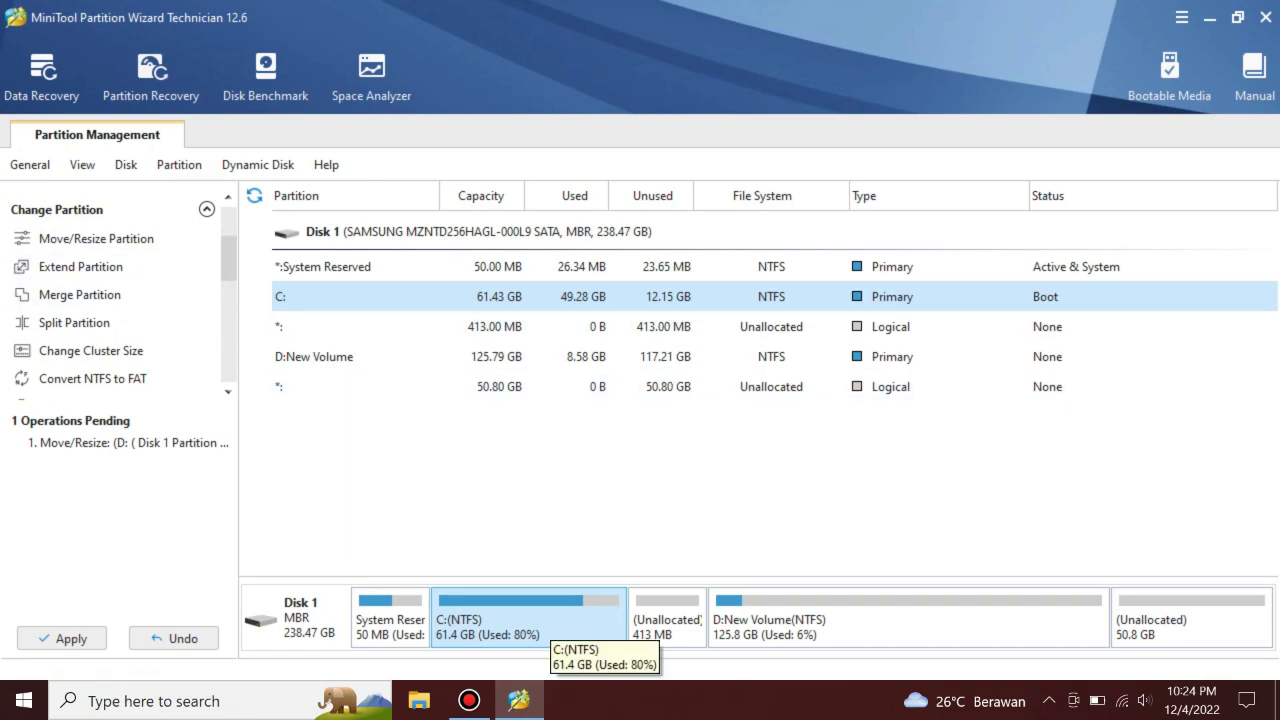
pyautogui.click(655, 625)
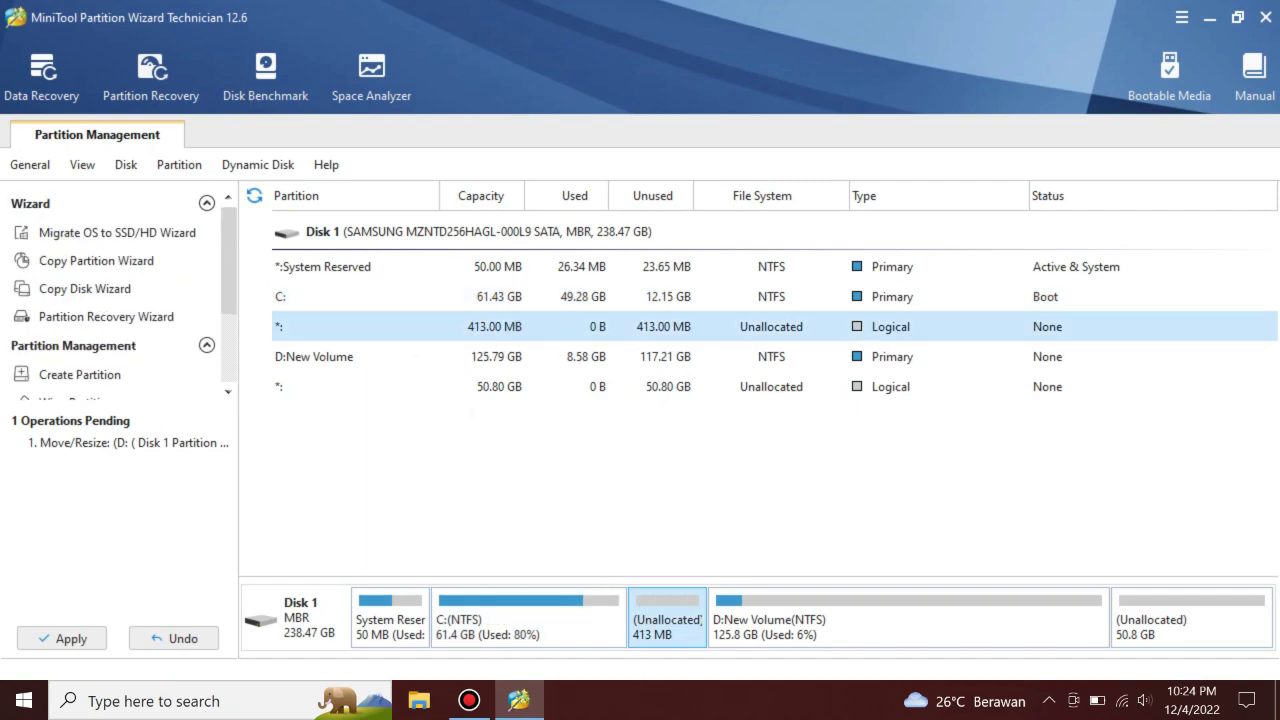
pyautogui.click(528, 617)
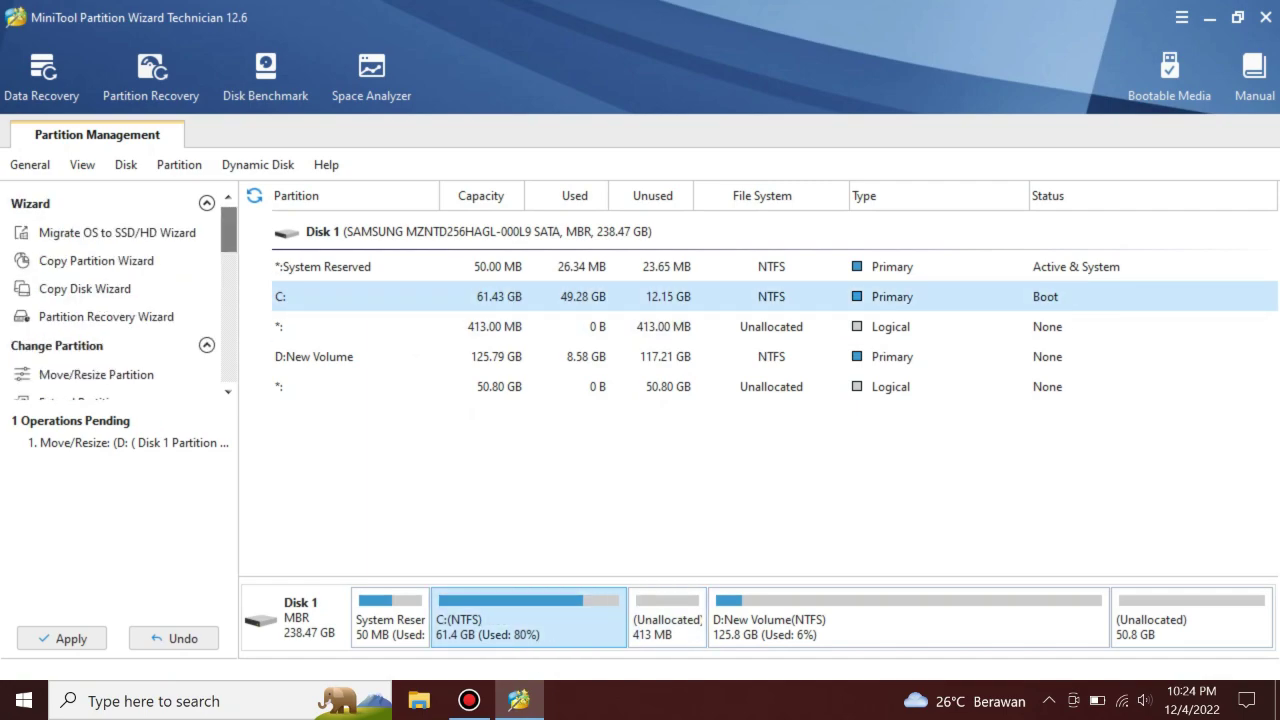
pyautogui.scroll(-2, 100, 262)
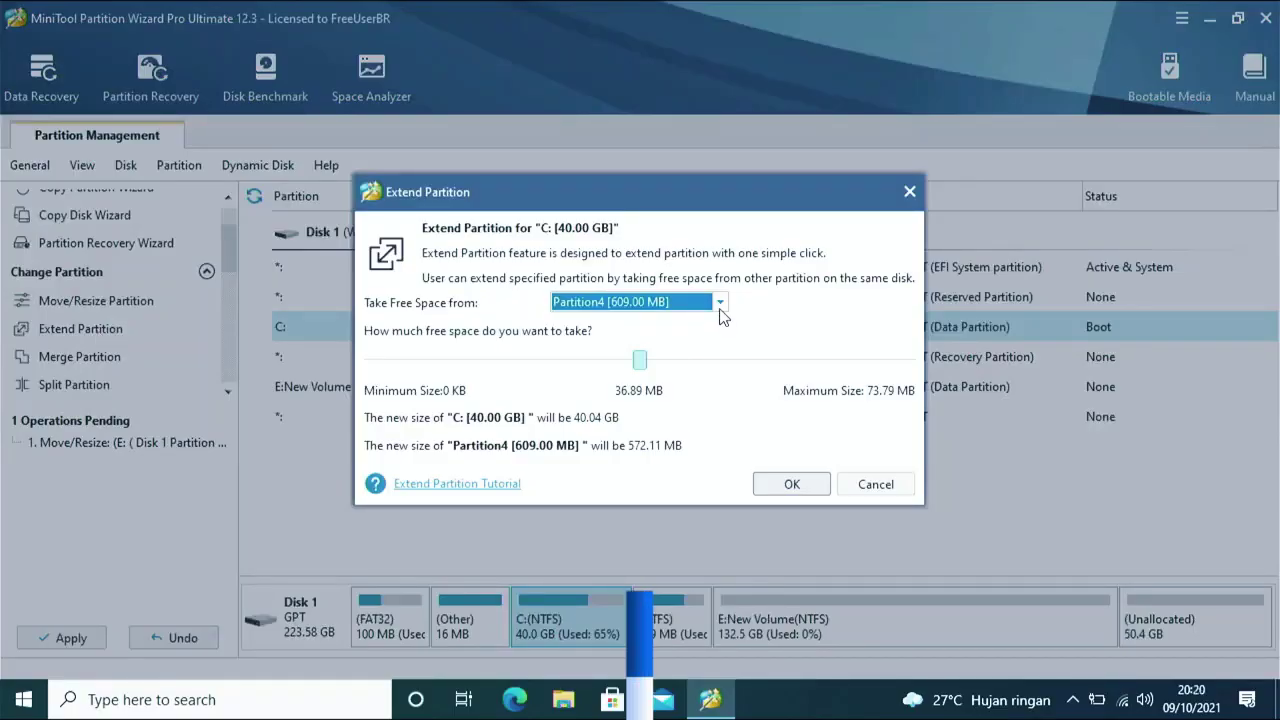
pyautogui.click(719, 305)
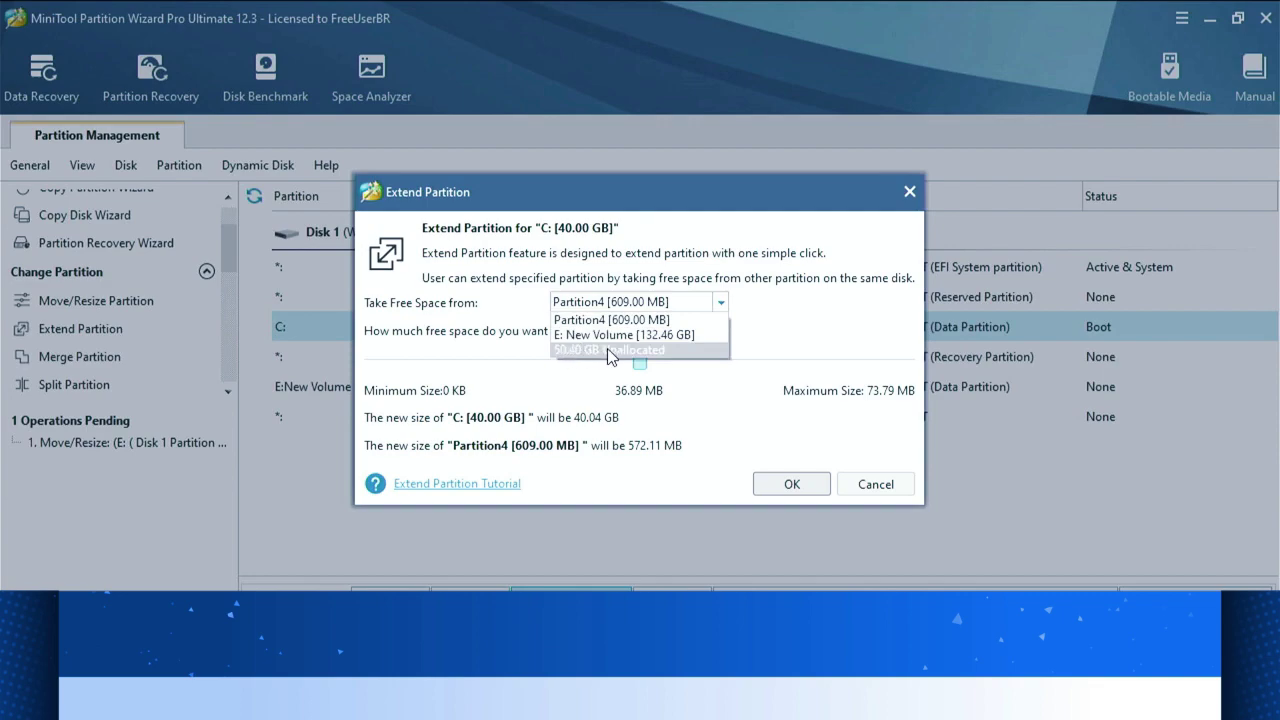
pyautogui.click(612, 347)
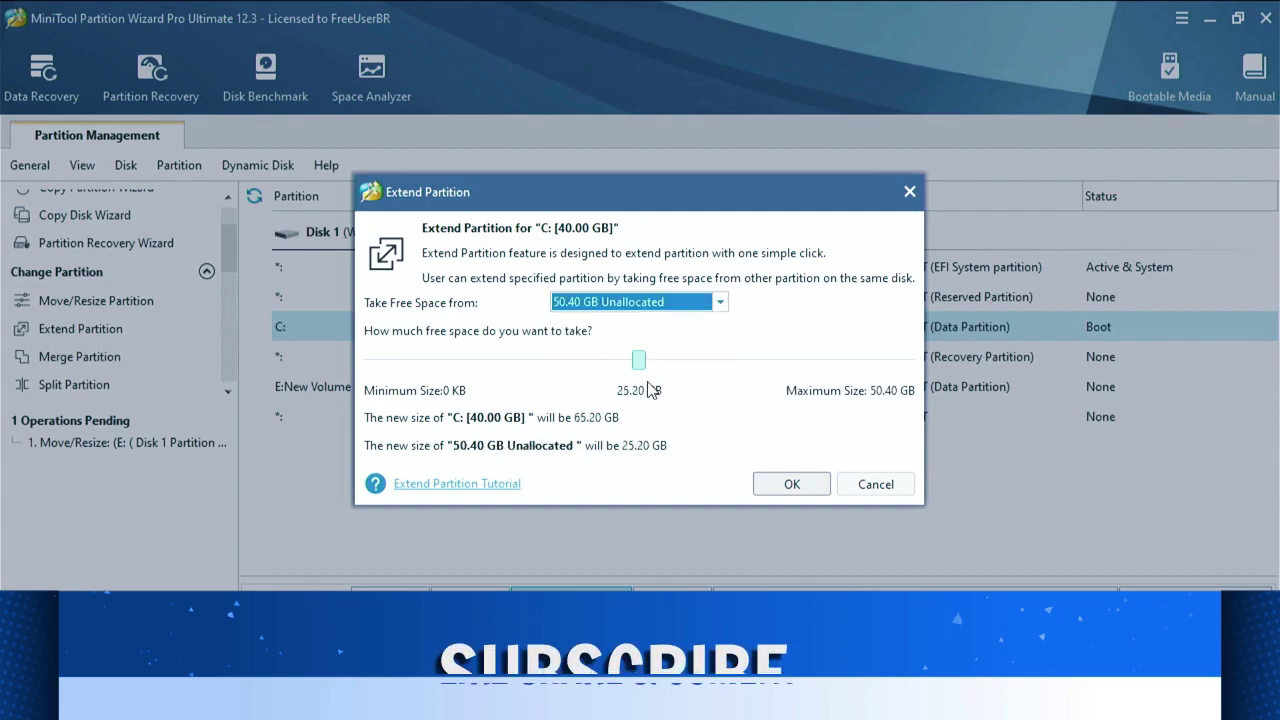
pyautogui.moveTo(640, 366); pyautogui.dragTo(910, 362)
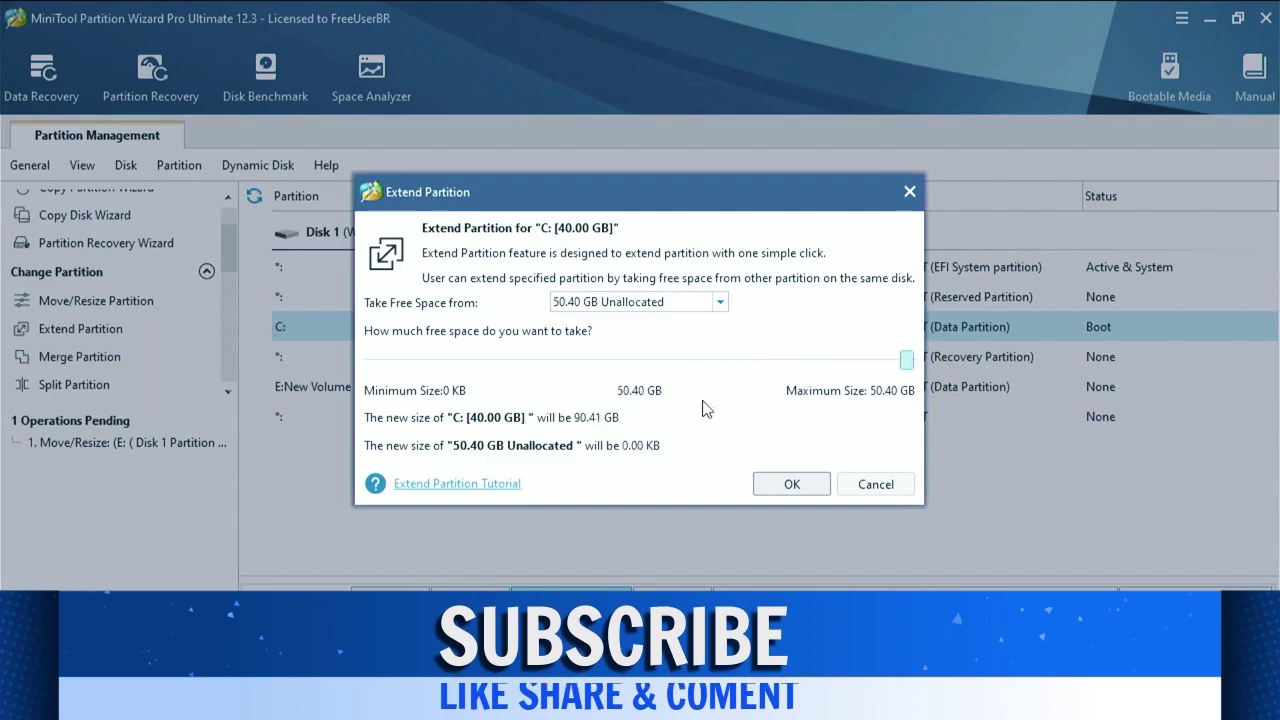
pyautogui.click(791, 484)
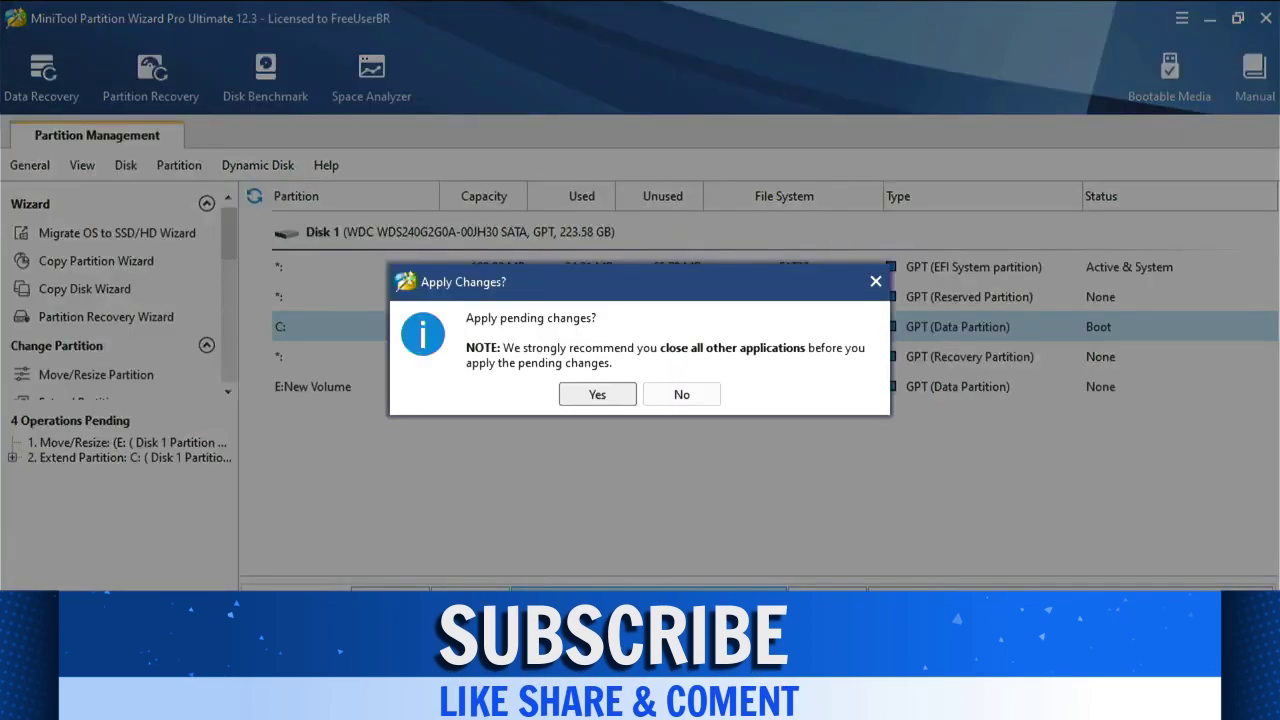
pyautogui.click(585, 400)
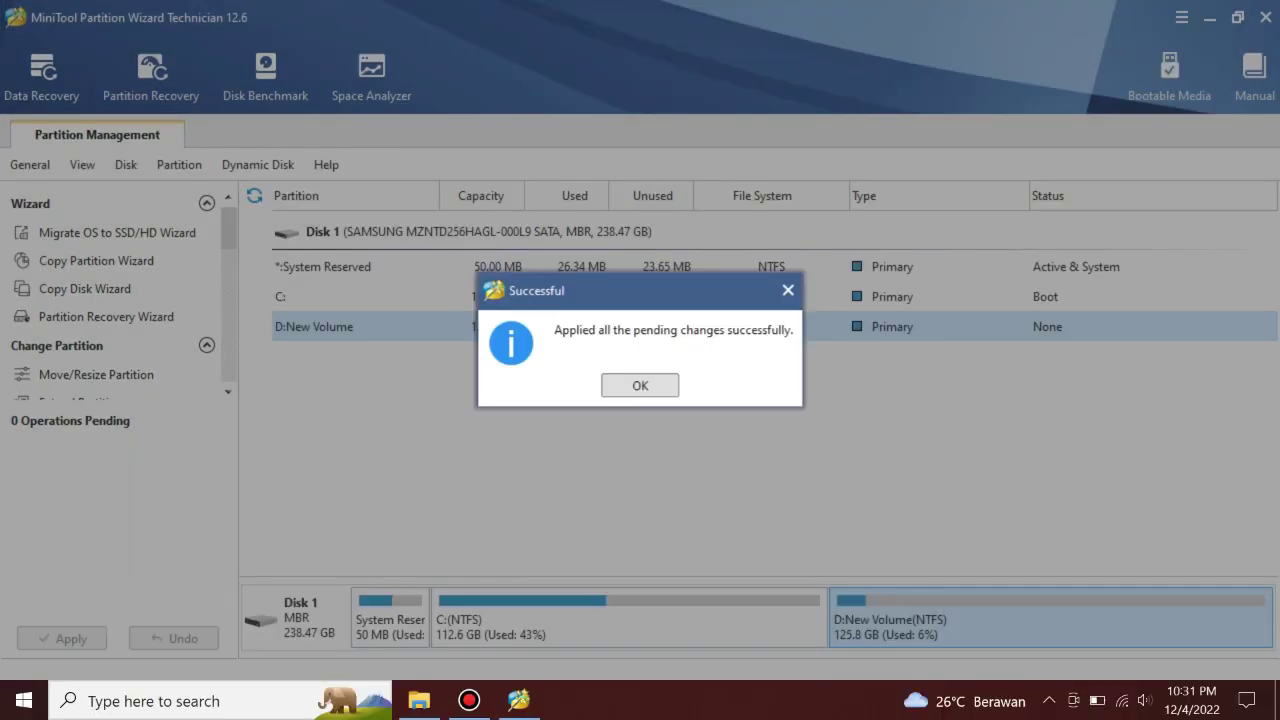
pyautogui.press('Return')
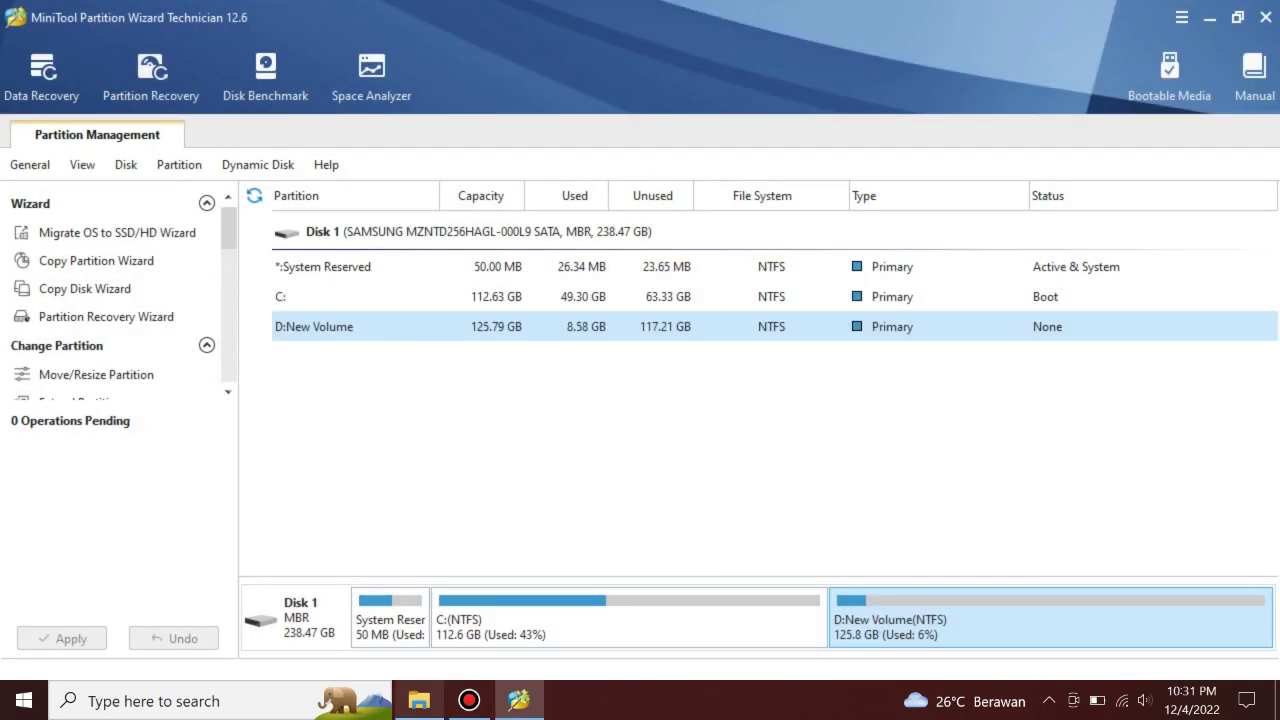
# - Switch to File Explorer and check the capacity and free space of Local Disk (C:) and New Volume (D:)
pyautogui.click(419, 701)
pyautogui.click(368, 373)
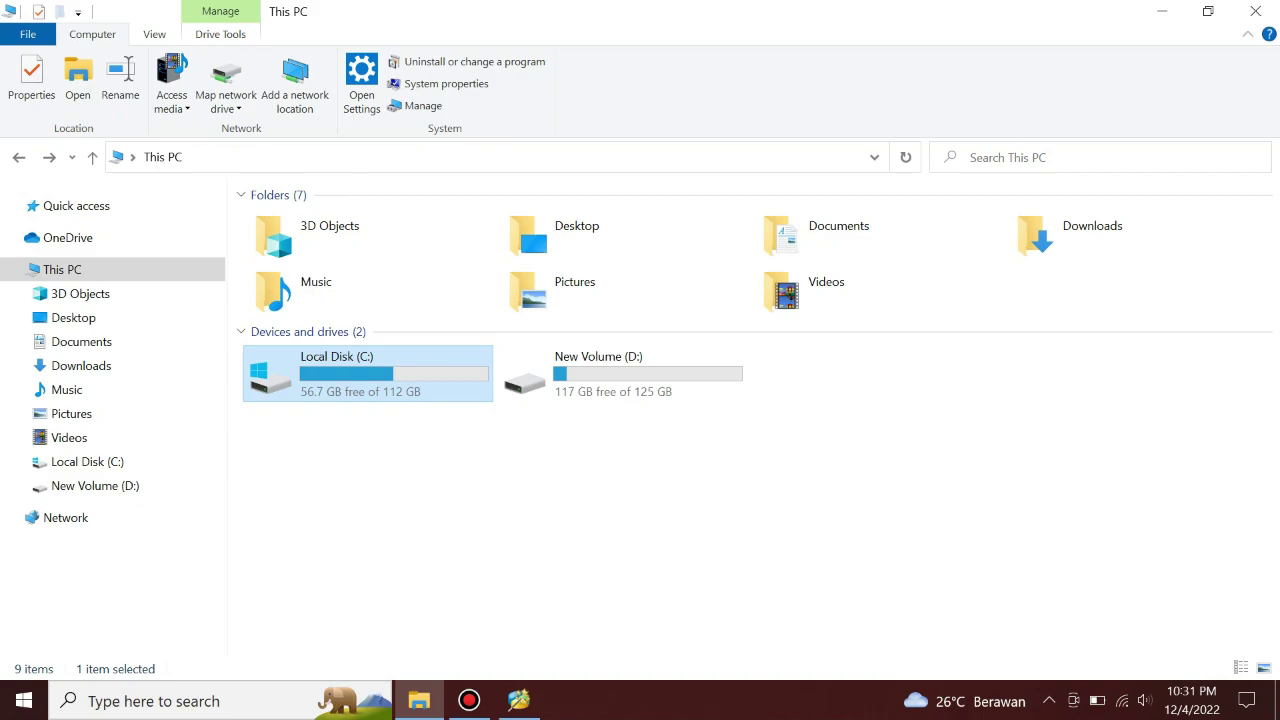
pyautogui.press('Escape')
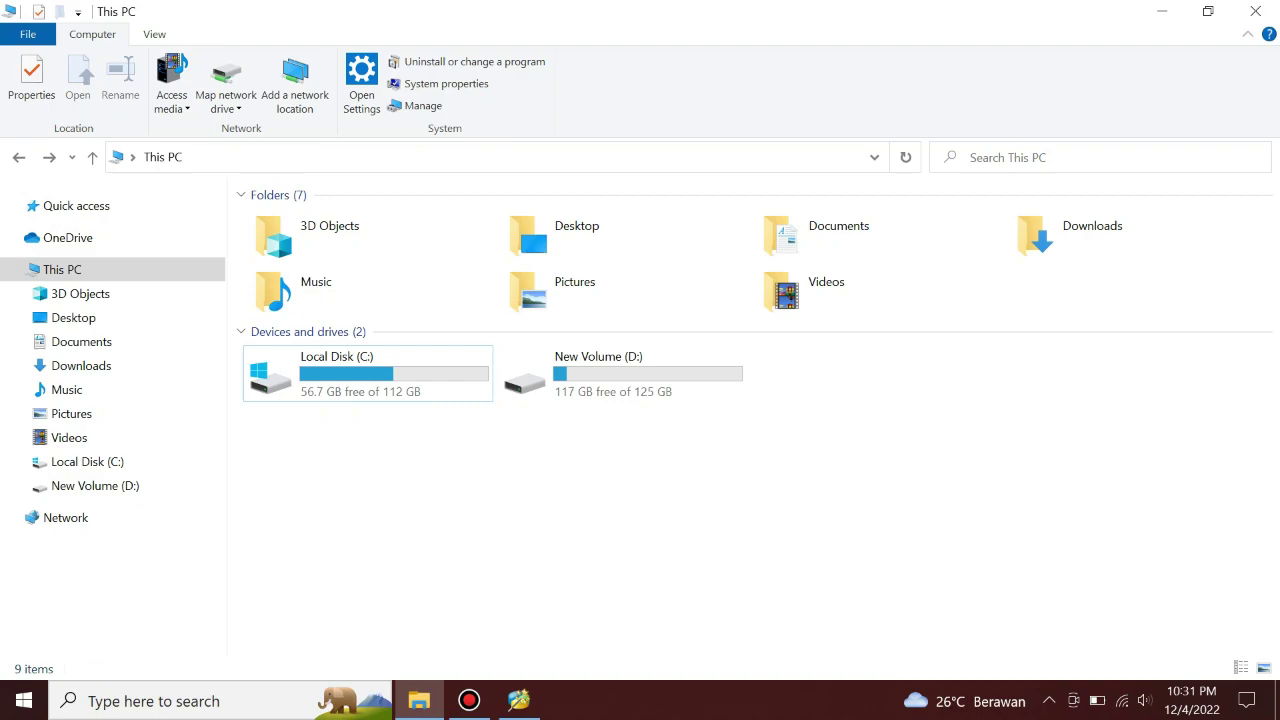
pyautogui.click(621, 373)
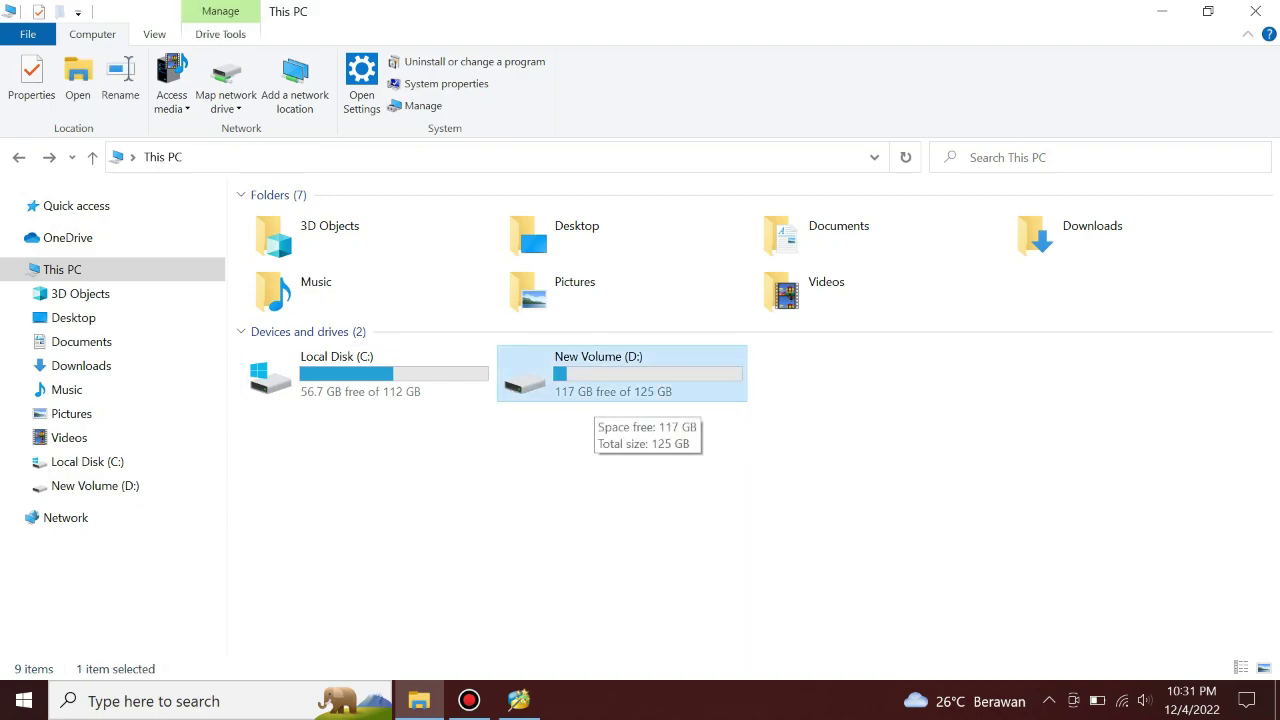
pyautogui.click(367, 373)
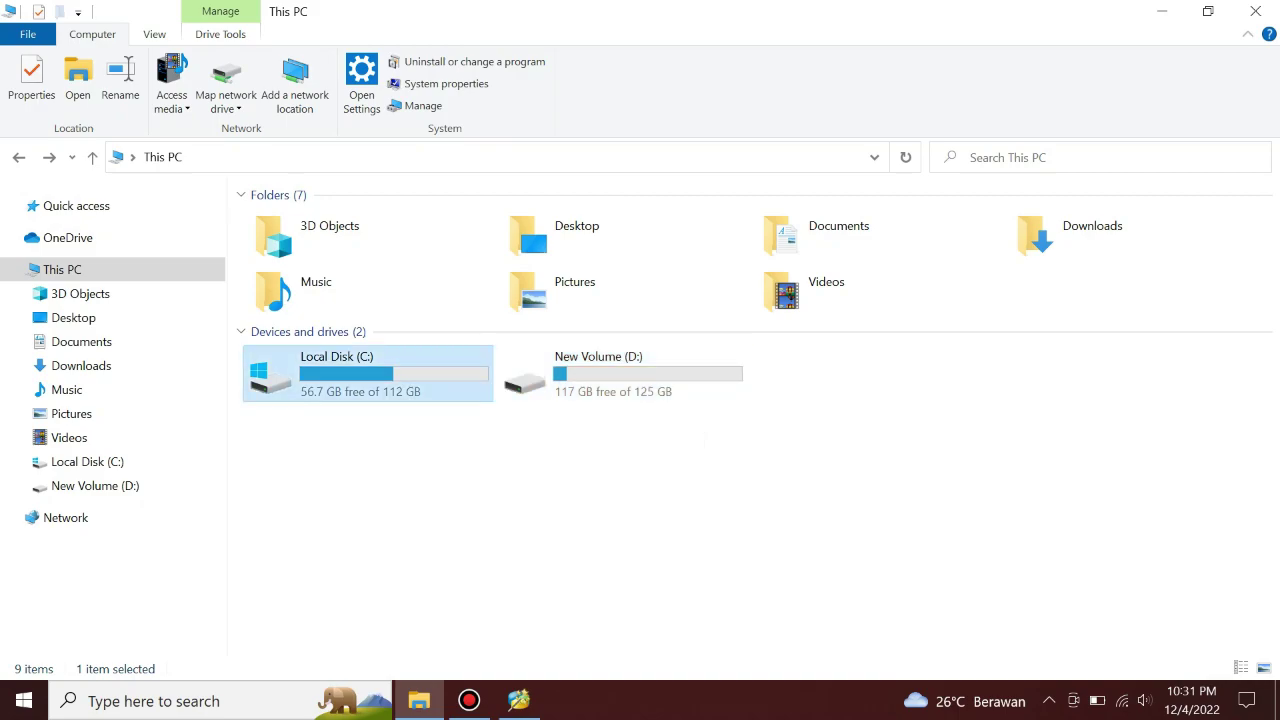
pyautogui.press('Escape')
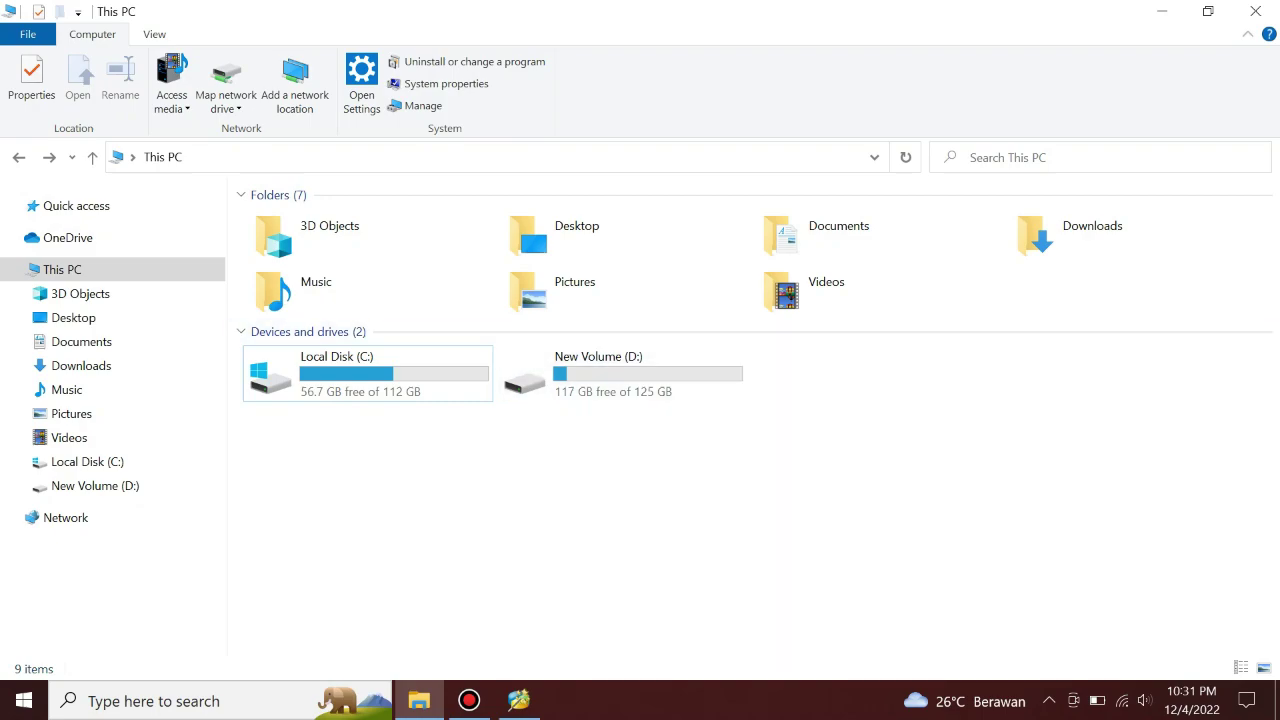
pyautogui.click(621, 373)
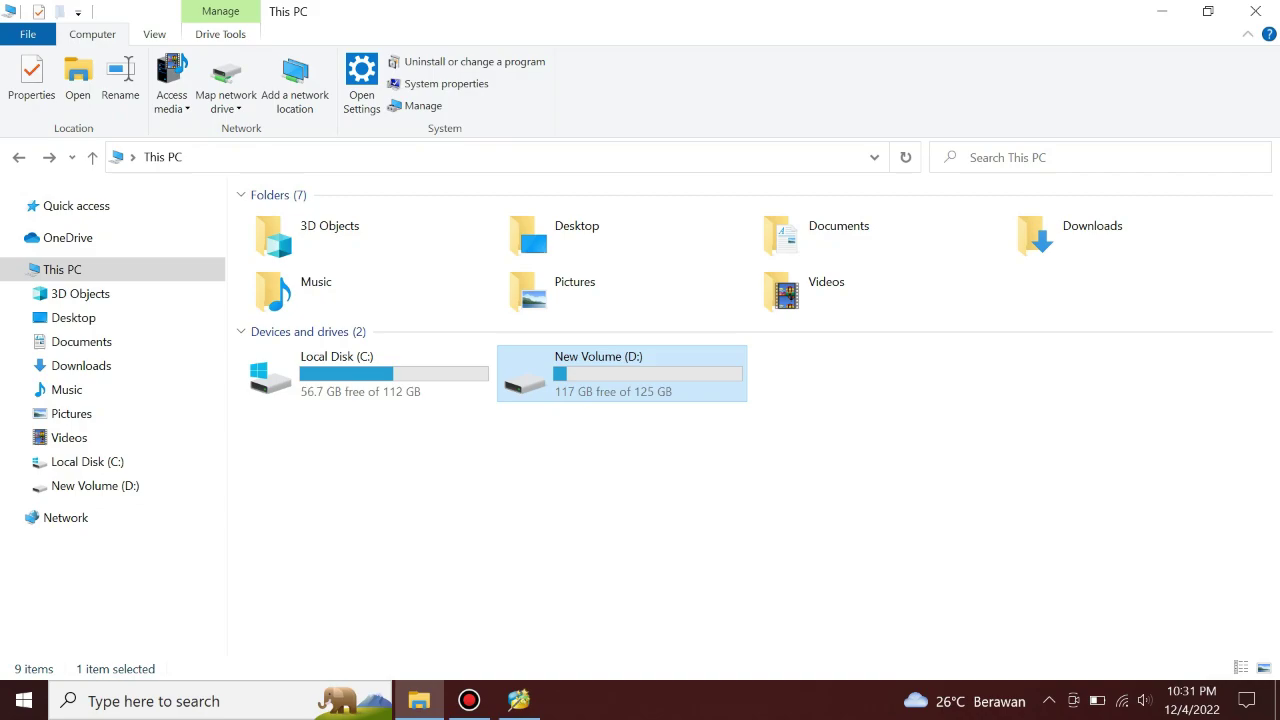
pyautogui.press('Escape')
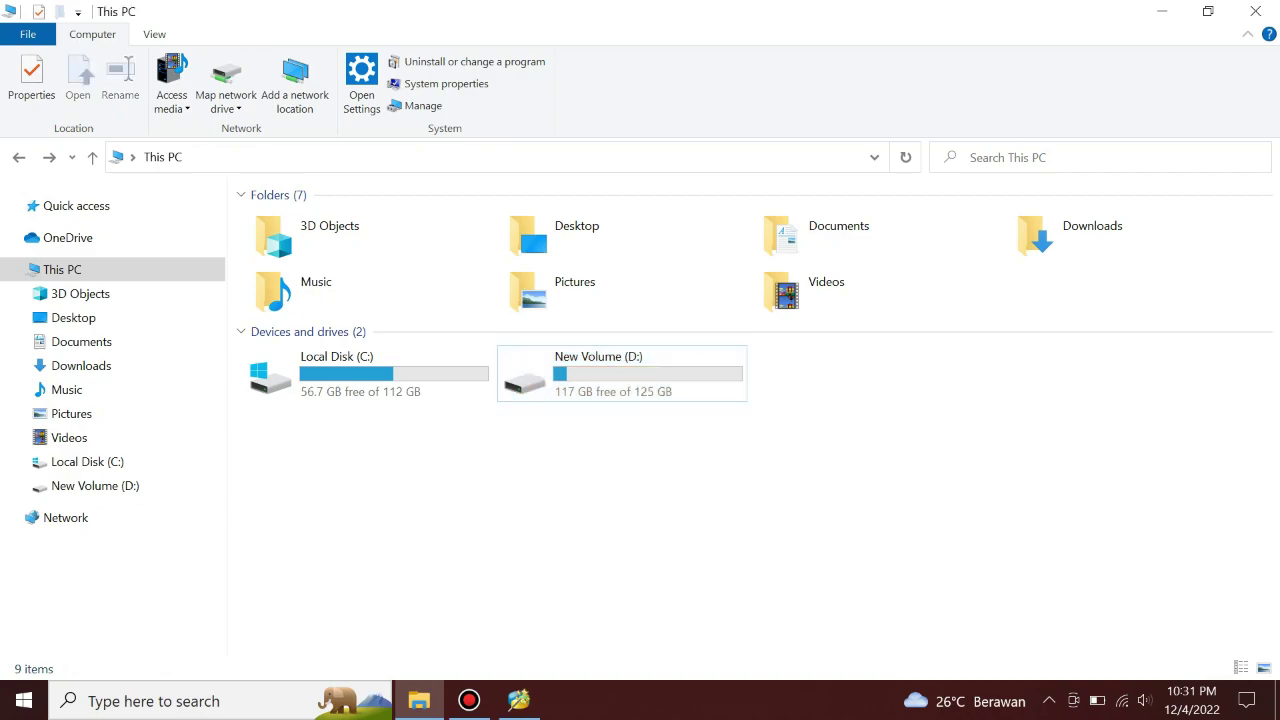